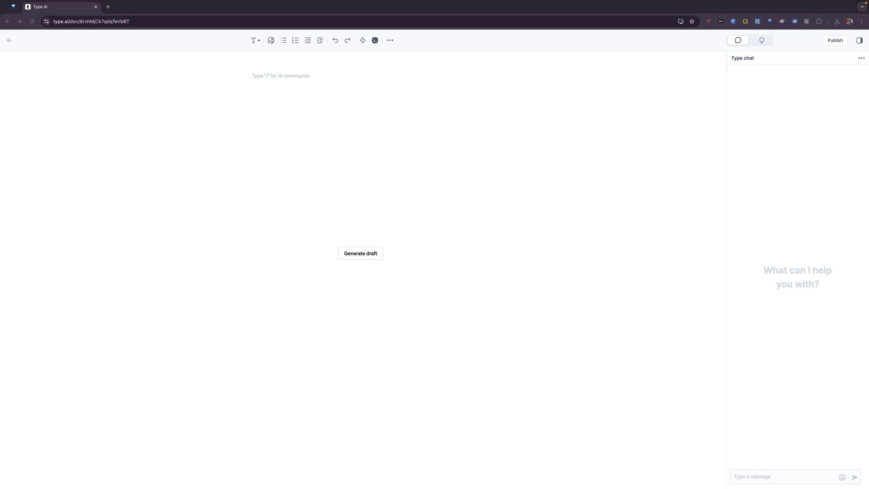
# Step: Place the caret in the new, empty Type.AI document
pyautogui.click(394, 110)
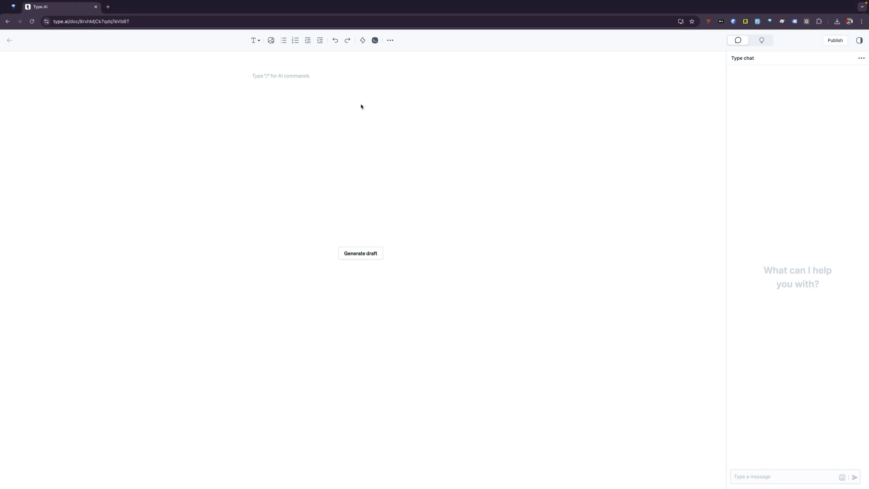
# Step: Paste the 'Type.AI Review and Demonstration' outline and select the intro's opening words
pyautogui.hotkey('ctrl', 'v')
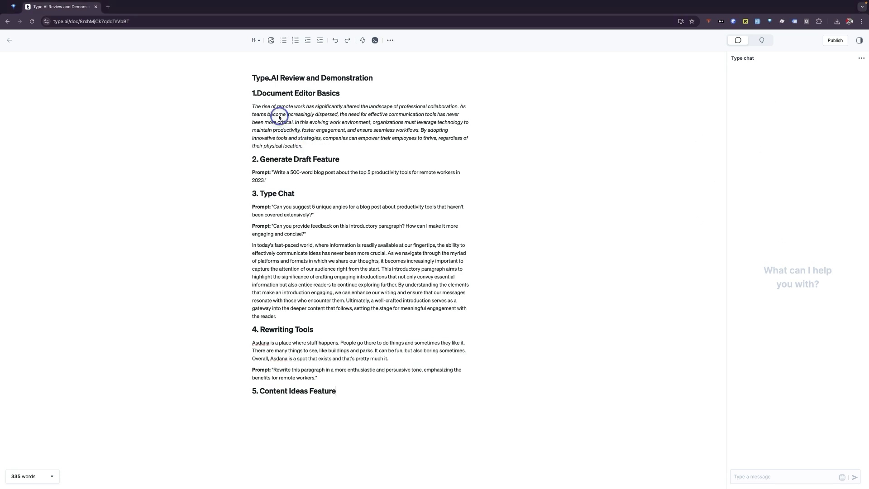
pyautogui.moveTo(255, 107); pyautogui.dragTo(348, 105)
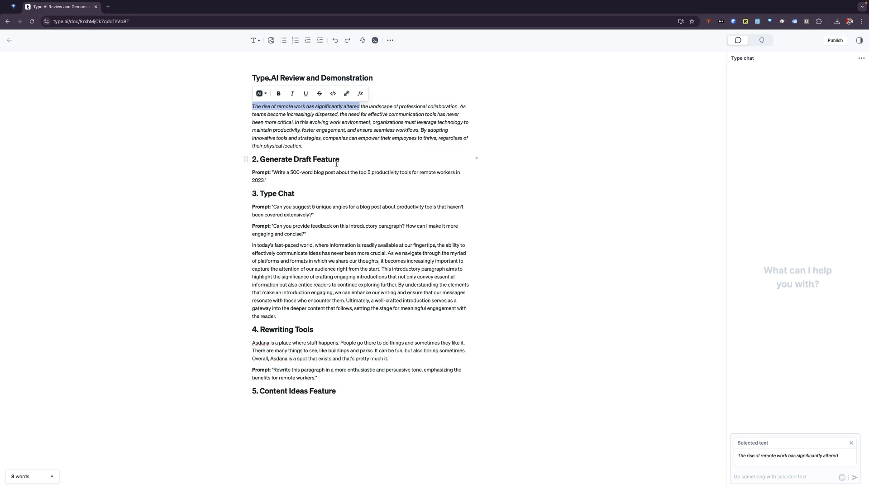
pyautogui.click(316, 140)
pyautogui.moveTo(312, 143); pyautogui.dragTo(253, 105)
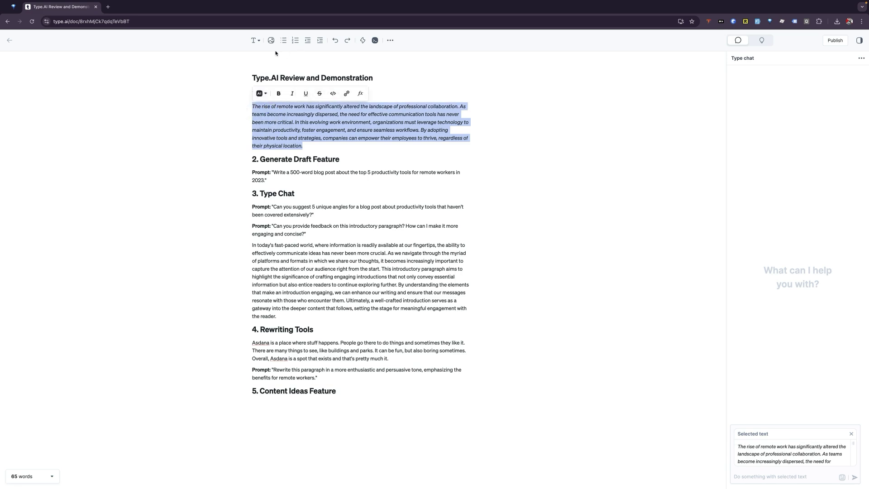
pyautogui.click(263, 94)
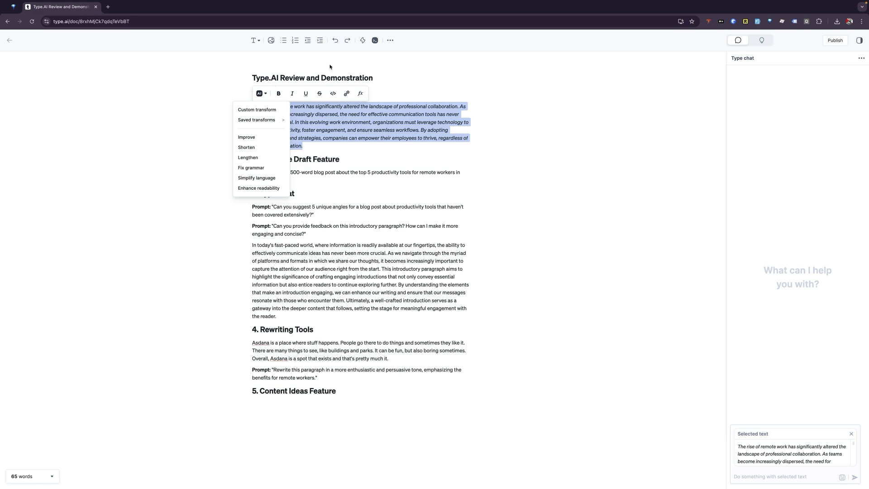
pyautogui.moveTo(263, 120)
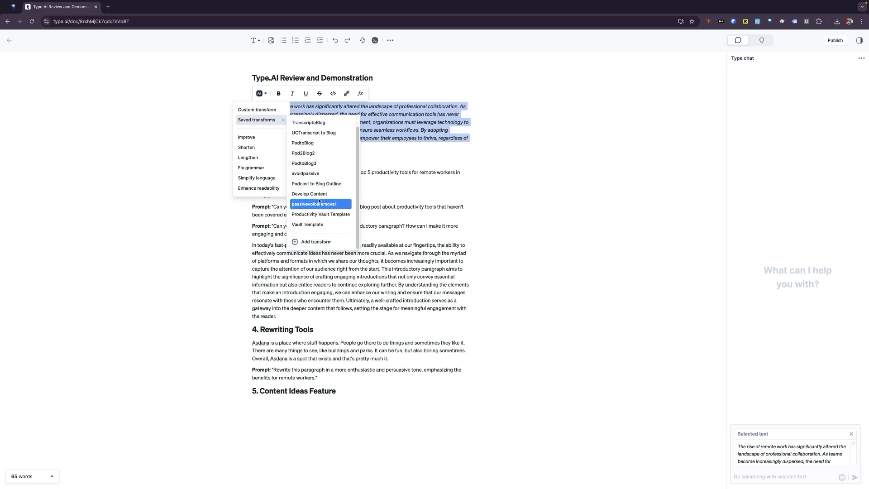
pyautogui.click(177, 140)
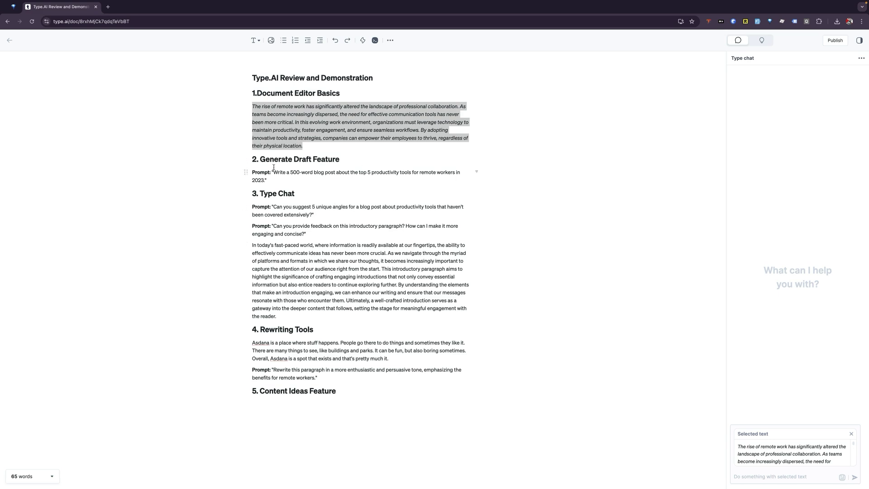
# Step: Cut the draft prompt wording and leave empty lines below it
pyautogui.click(306, 185)
pyautogui.press('Return')
pyautogui.press('Return')
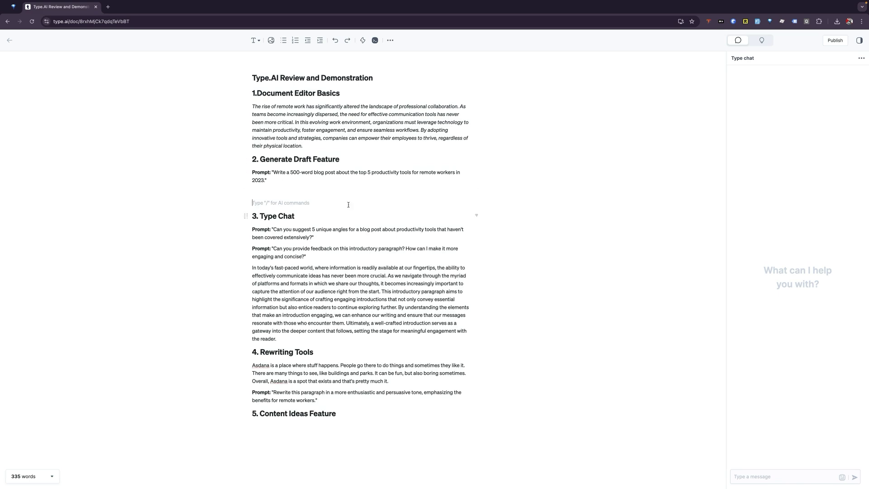
pyautogui.moveTo(274, 173); pyautogui.dragTo(264, 180)
pyautogui.hotkey('ctrl', 'c')
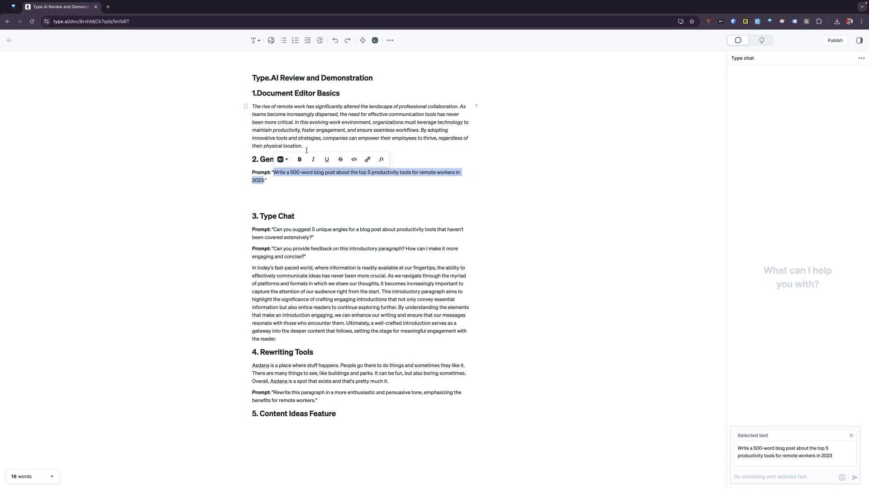
pyautogui.press('BackSpace')
pyautogui.click(278, 194)
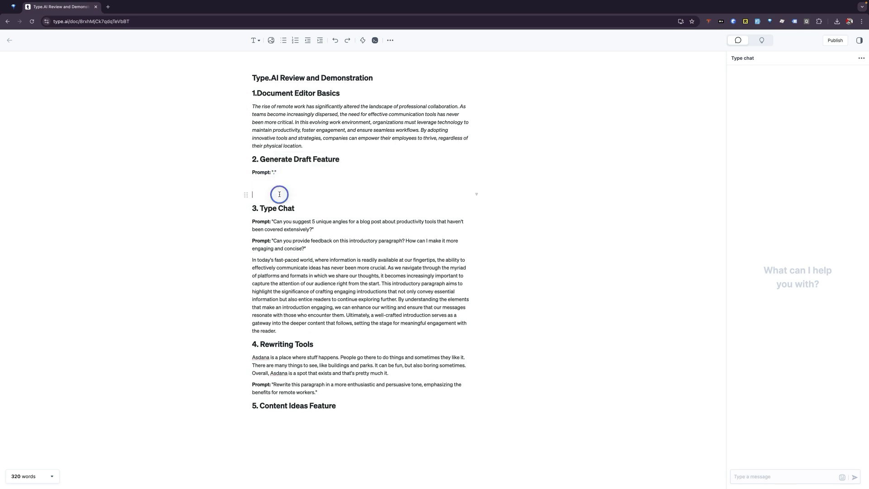
pyautogui.click(255, 42)
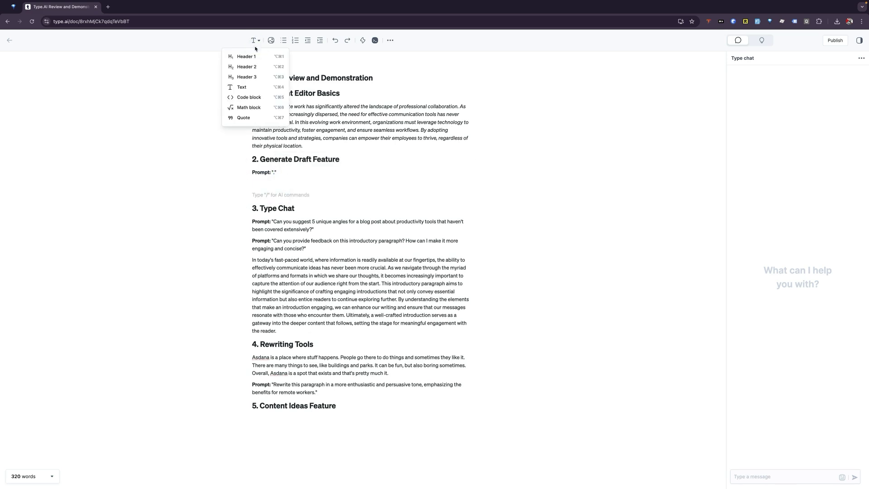
pyautogui.click(319, 176)
pyautogui.click(301, 181)
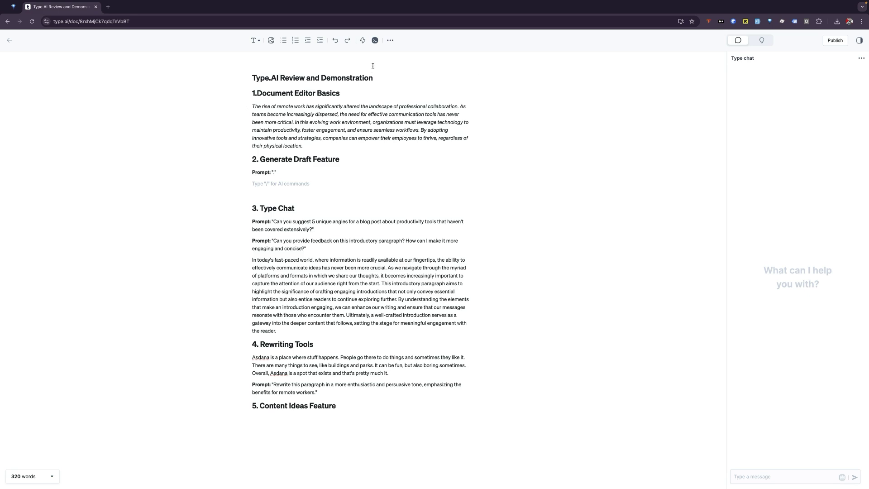
# Step: Generate a blog article on the top 5 remote-work productivity tools for 2023 with /Generate draft
pyautogui.write('/')
pyautogui.press('Return')
pyautogui.hotkey('ctrl', 'v')
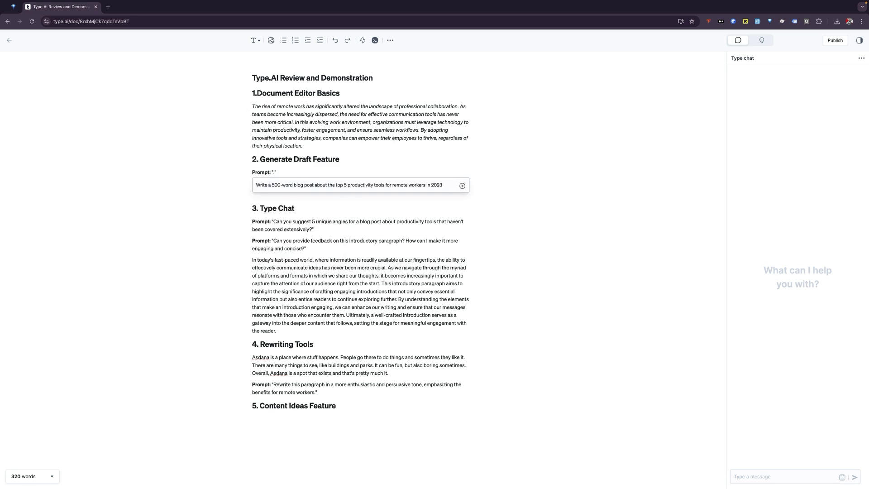
pyautogui.press('Return')
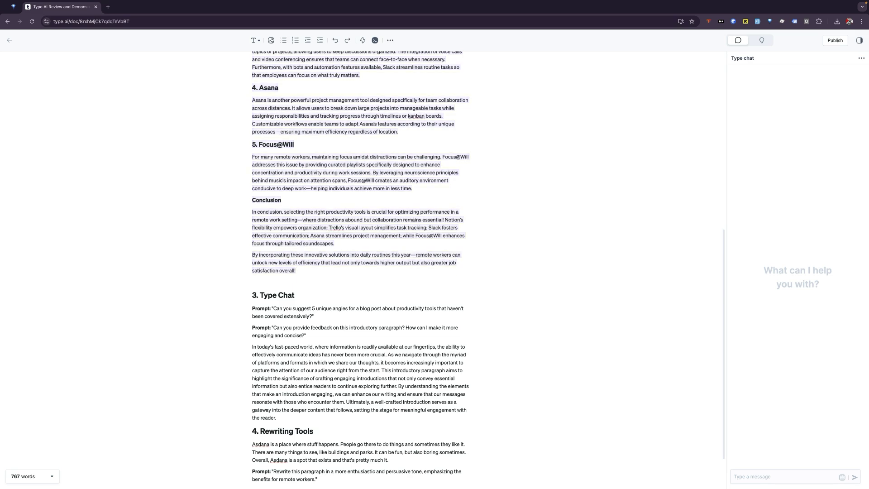
pyautogui.scroll(3, 339, 150)
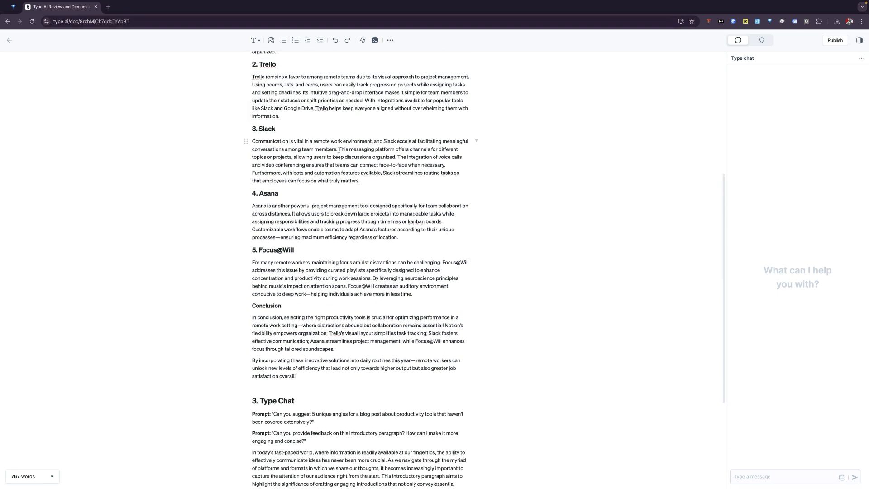
pyautogui.scroll(4, 339, 150)
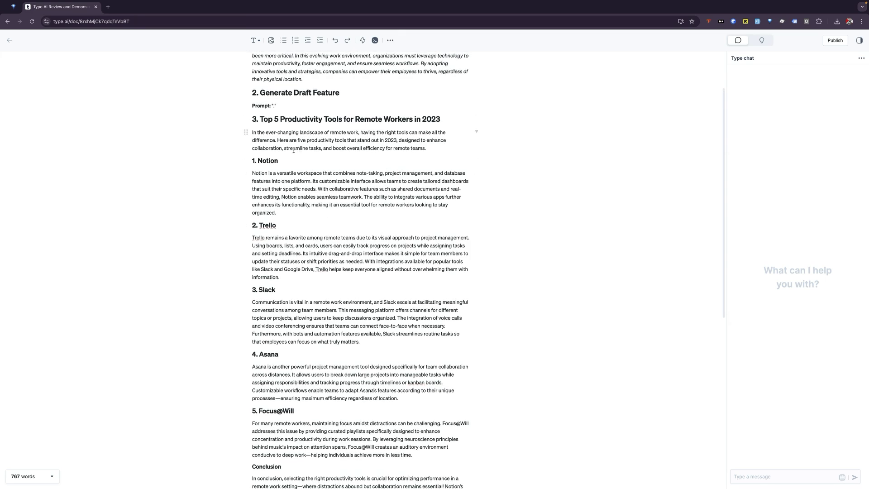
pyautogui.scroll(-5, 294, 150)
pyautogui.scroll(4, 316, 163)
pyautogui.scroll(-1, 347, 177)
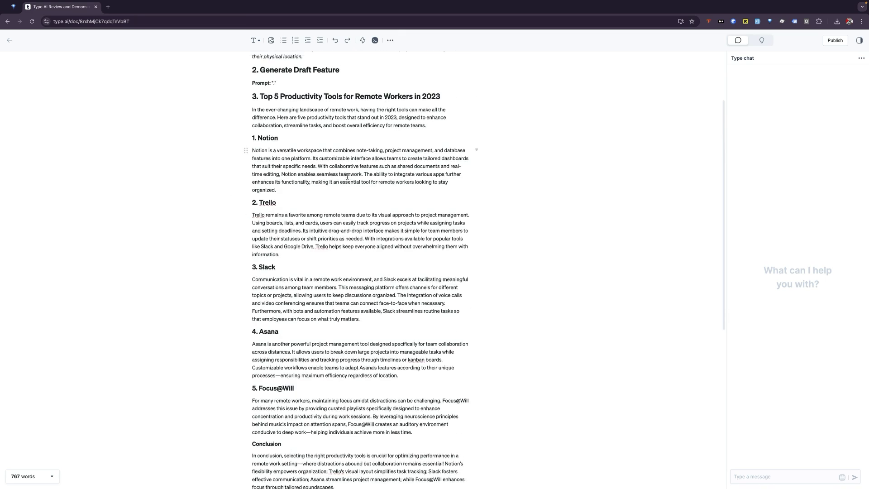
pyautogui.scroll(1, 347, 177)
pyautogui.scroll(-3, 353, 199)
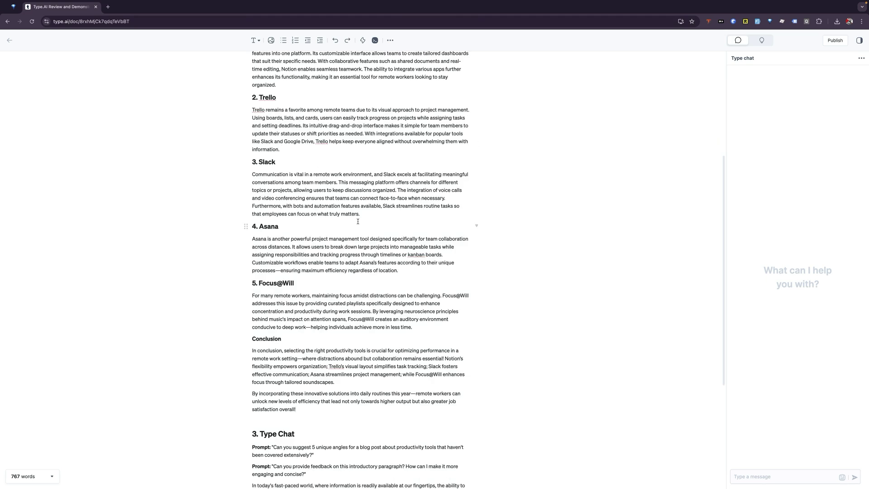
pyautogui.scroll(-3, 372, 248)
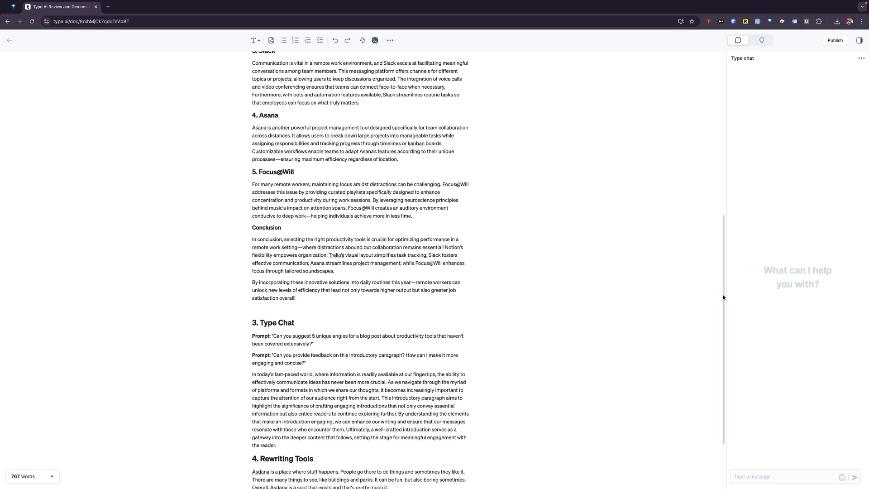
pyautogui.scroll(-1, 471, 307)
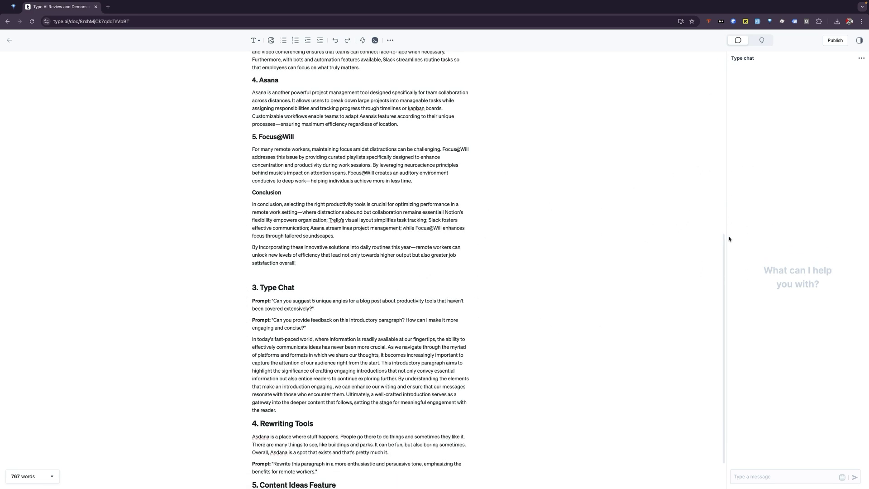
pyautogui.scroll(10, 392, 240)
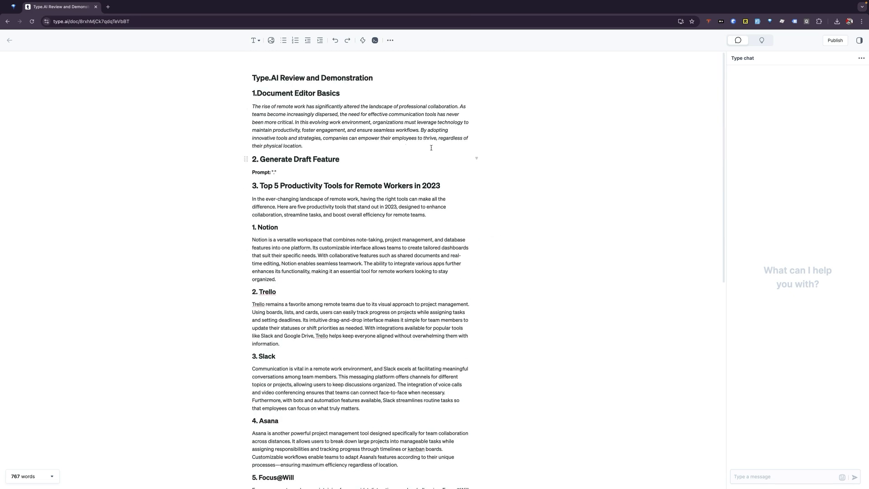
pyautogui.scroll(-1, 604, 143)
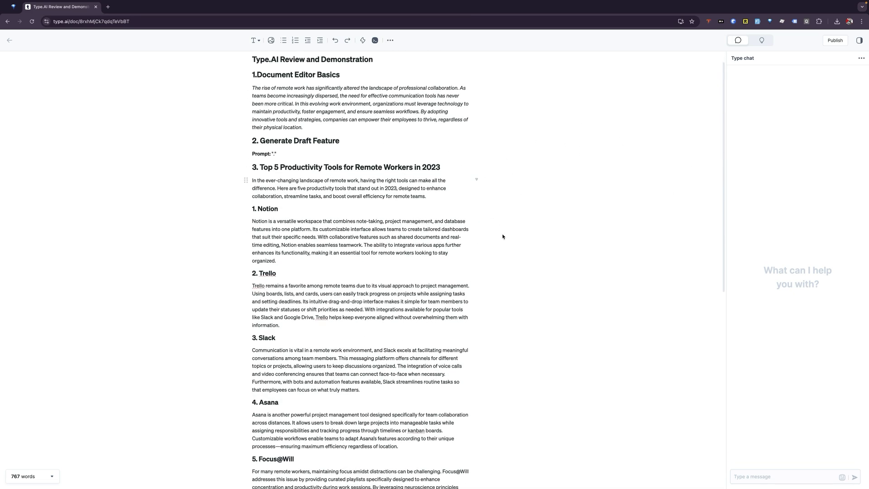
pyautogui.scroll(-6, 502, 237)
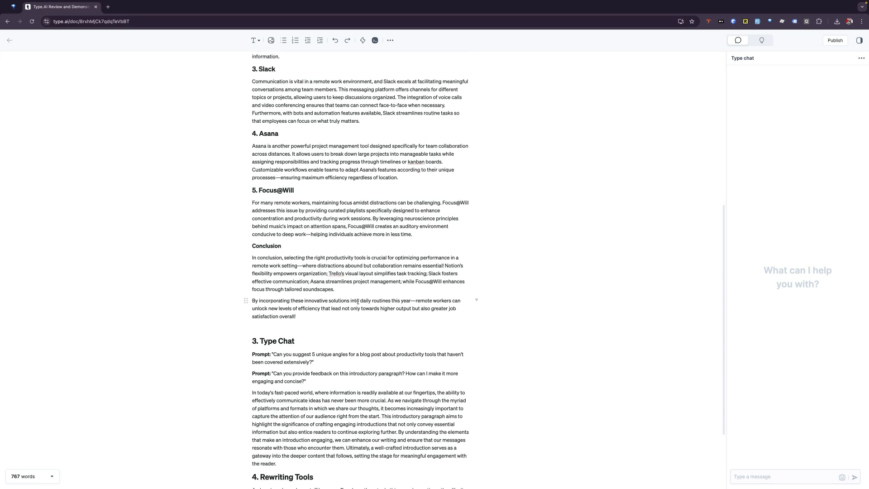
# Step: Send the five-unique-angles blog prompt to Type Chat
pyautogui.moveTo(357, 301); pyautogui.dragTo(241, 93)
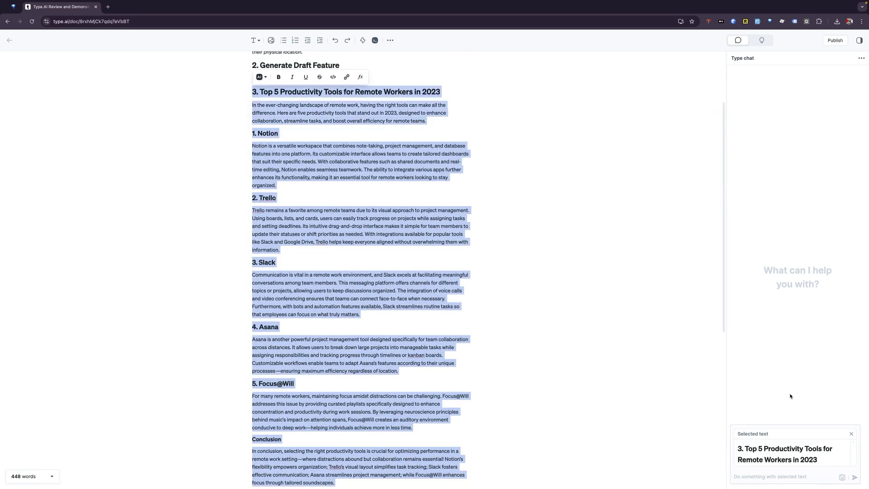
pyautogui.scroll(-5, 276, 261)
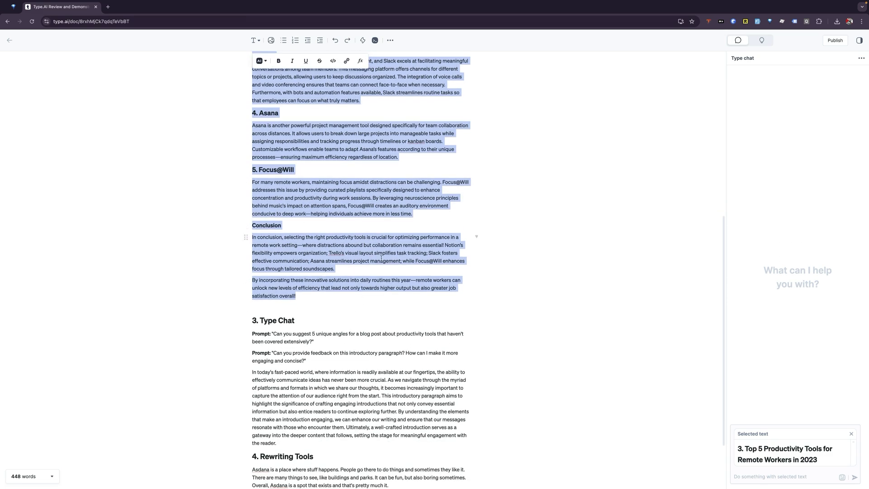
pyautogui.click(340, 311)
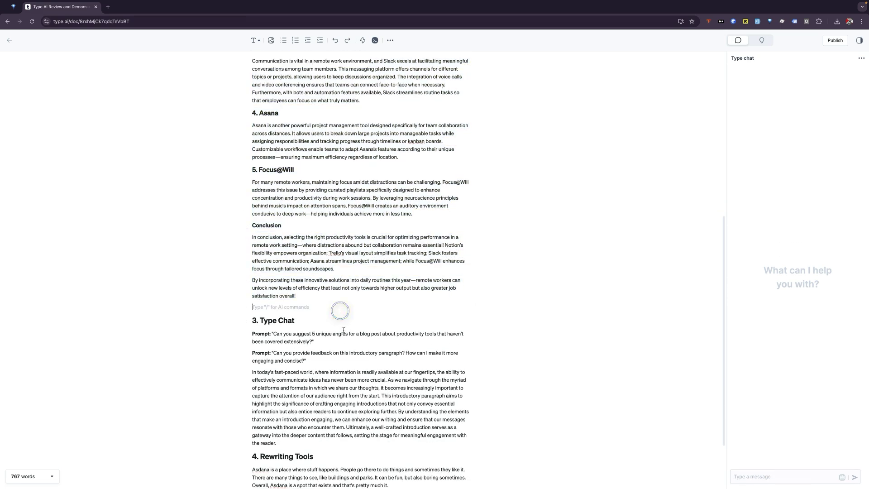
pyautogui.moveTo(313, 342); pyautogui.dragTo(274, 335)
pyautogui.press('super+c')
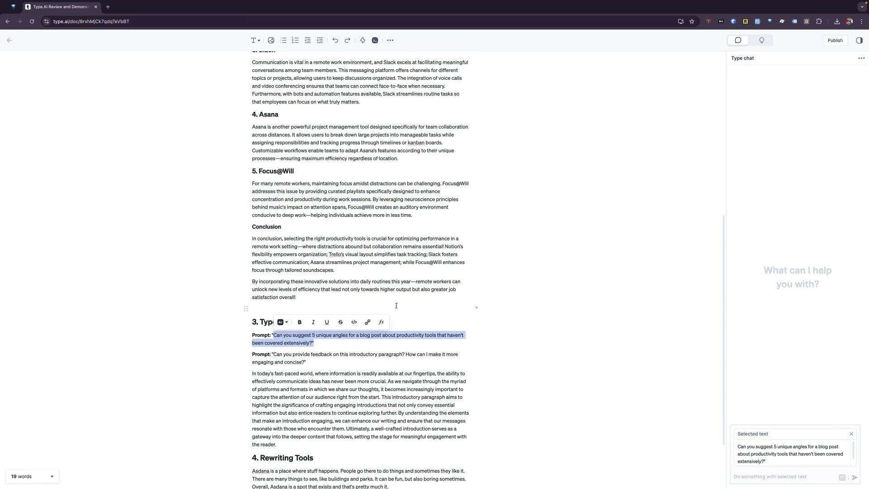
pyautogui.click(778, 475)
pyautogui.press('super+v')
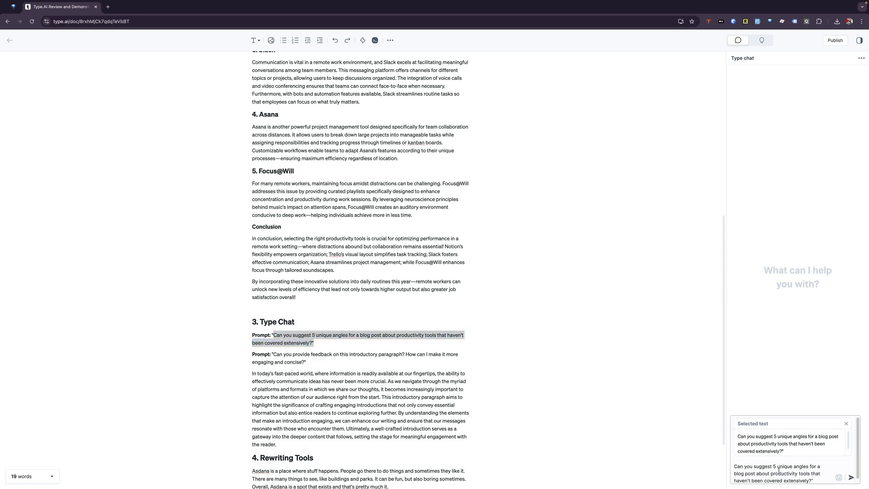
pyautogui.press('Return')
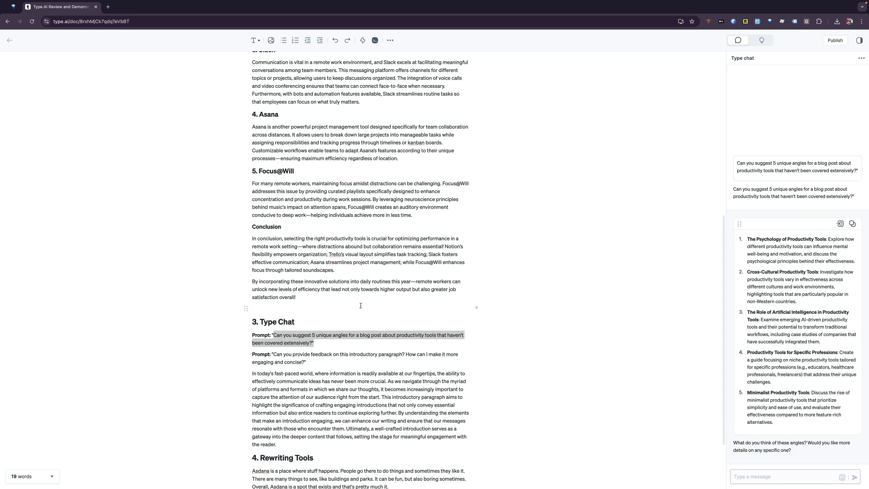
# Step: Replace the prompt with the AI's five angles, numbered from '1.', and space out the next prompt
pyautogui.click(840, 224)
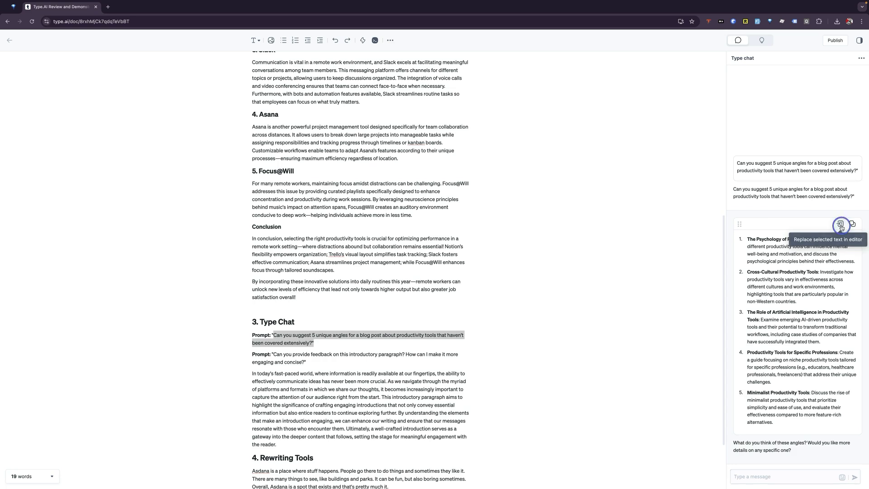
pyautogui.scroll(-2, 296, 356)
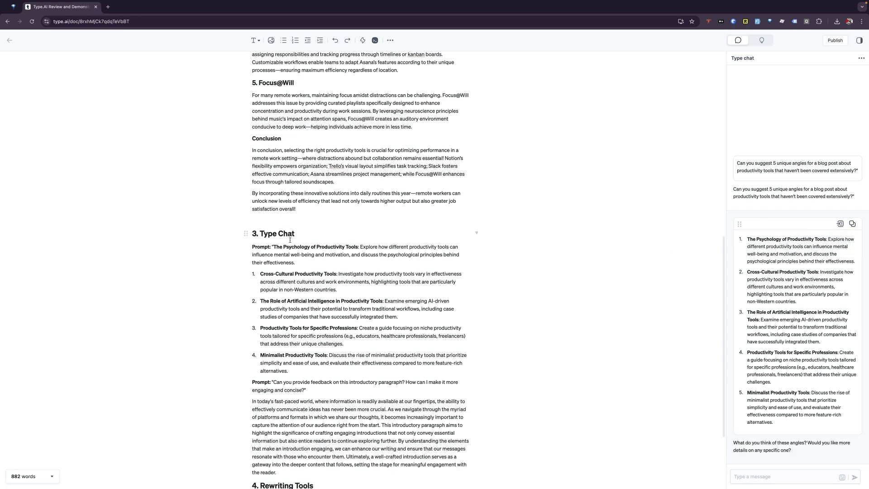
pyautogui.click(254, 247)
pyautogui.press('Left')
pyautogui.write('1.')
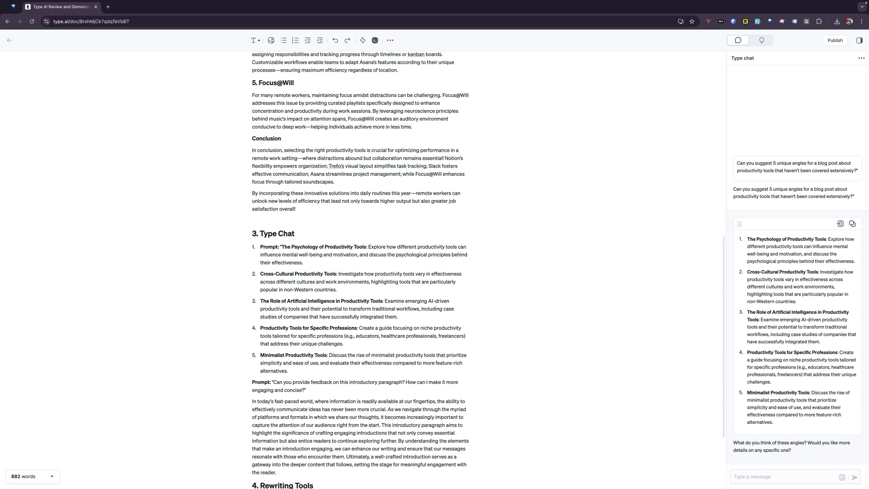
pyautogui.click(253, 383)
pyautogui.press('Return')
pyautogui.press('Return')
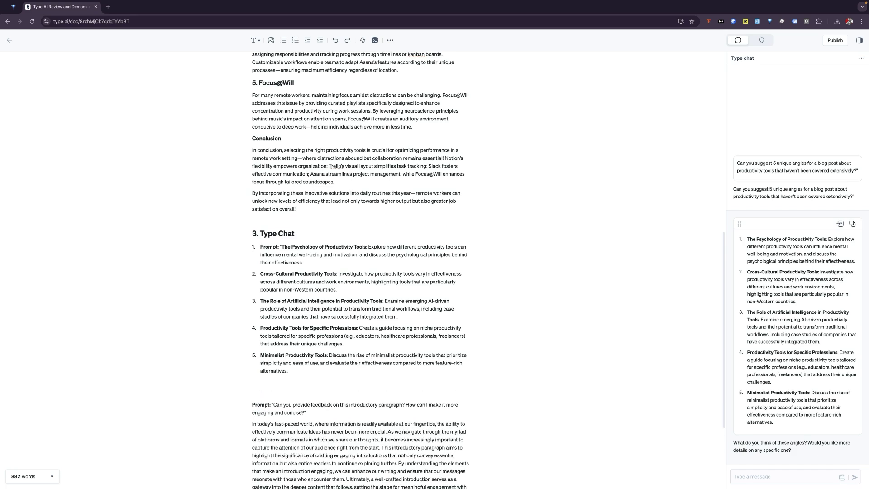
pyautogui.scroll(-3, 320, 331)
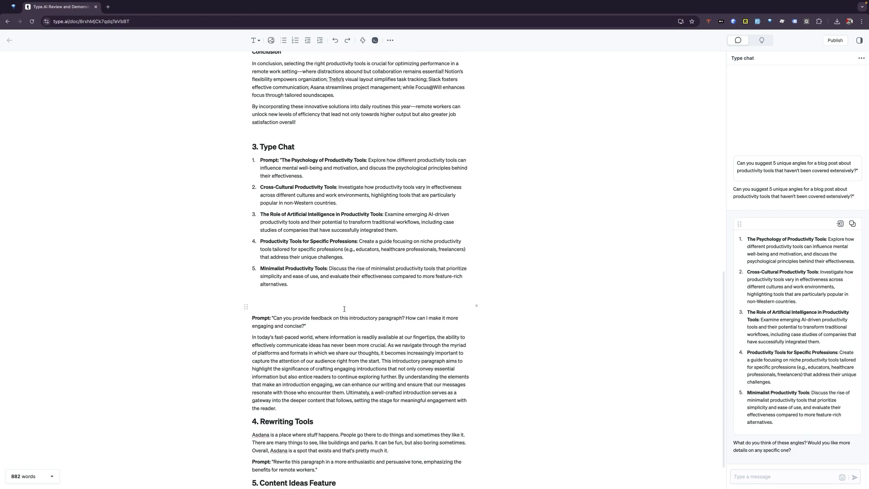
# Step: Delete the quoted feedback prompt text
pyautogui.moveTo(344, 309); pyautogui.dragTo(309, 397)
pyautogui.click(307, 318)
pyautogui.press('BackSpace')
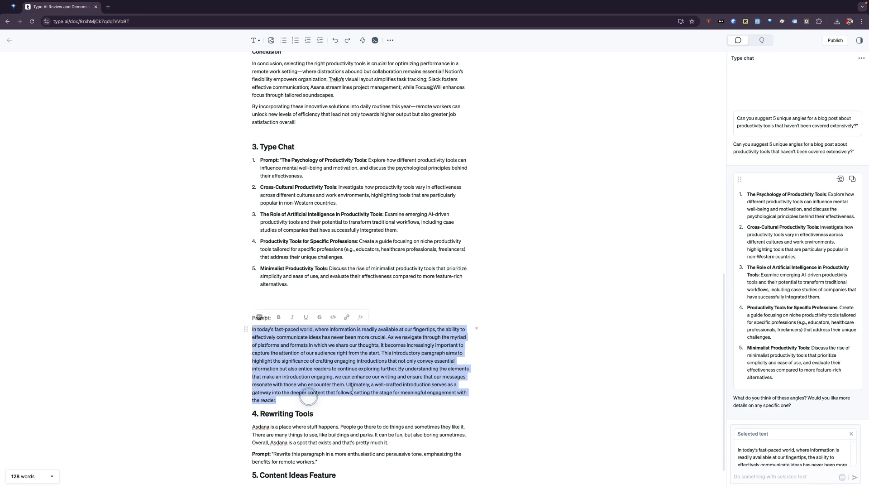
# Step: Replace the introductory paragraph with Type Chat's more engaging rewrite, then reselect it
pyautogui.click(764, 473)
pyautogui.write('"Can you provide feedback on this introductory paragraph? How can I make it more engaging and concise?"')
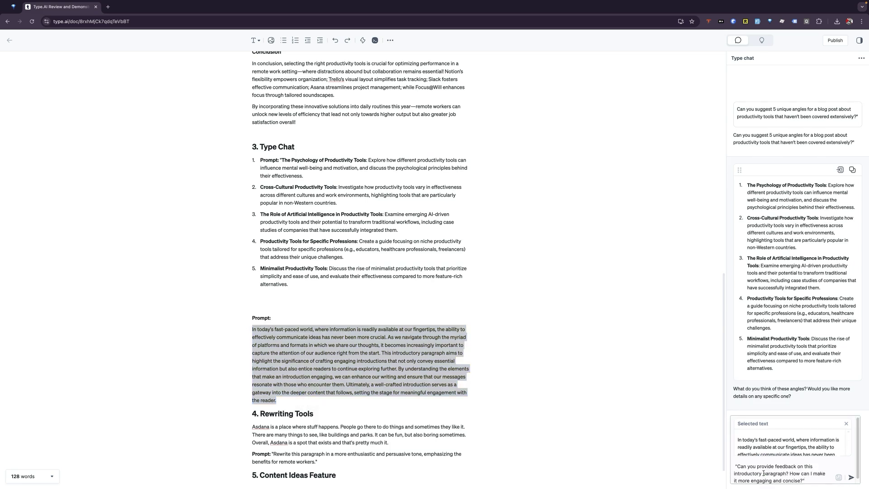
pyautogui.press('Return')
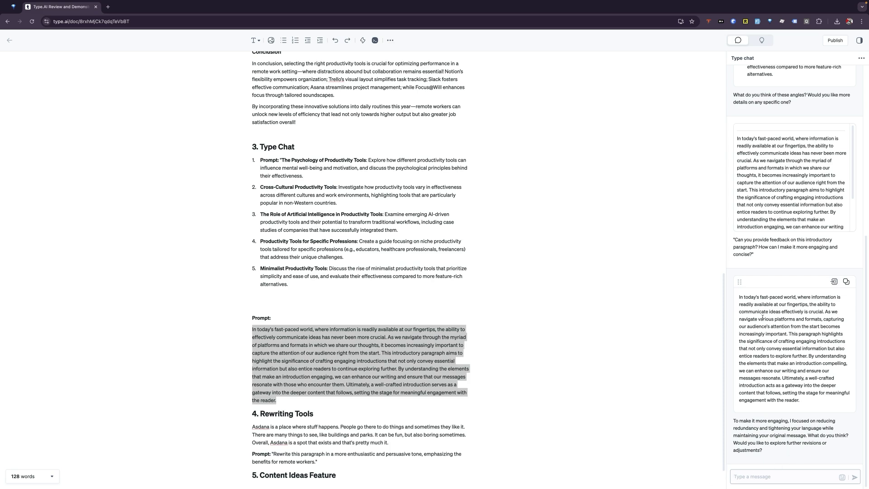
pyautogui.click(834, 281)
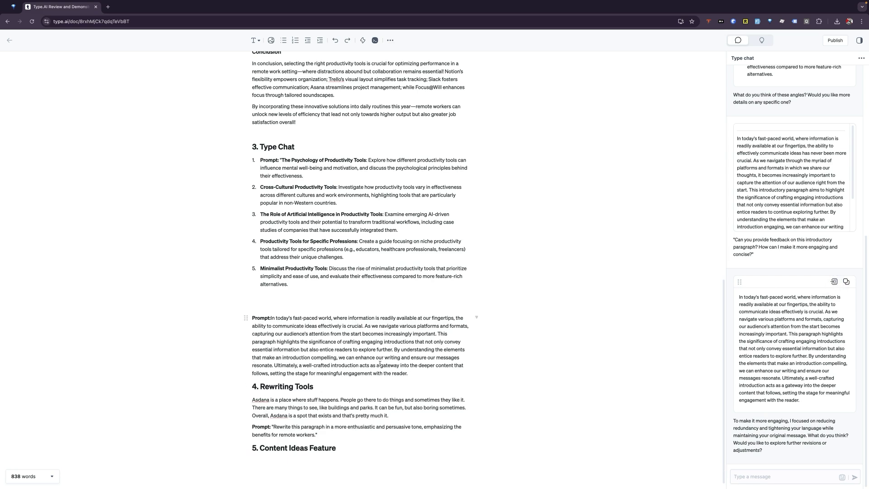
pyautogui.press('Return')
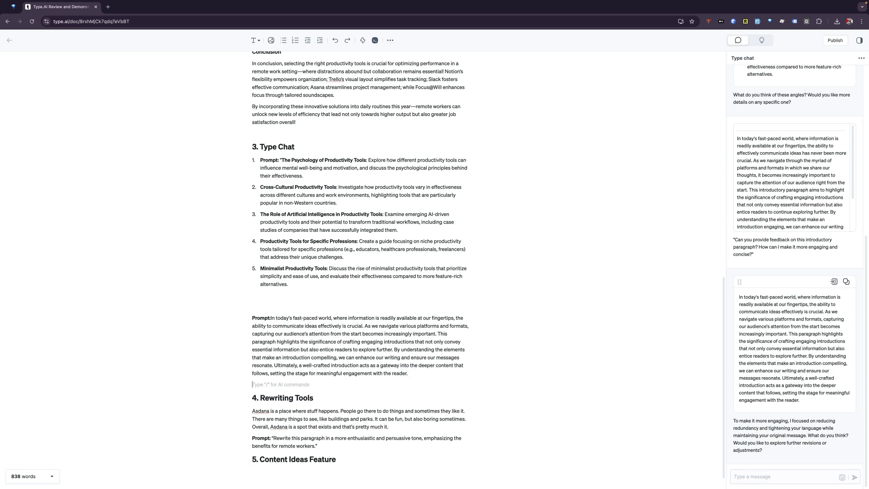
pyautogui.moveTo(434, 373); pyautogui.dragTo(271, 318)
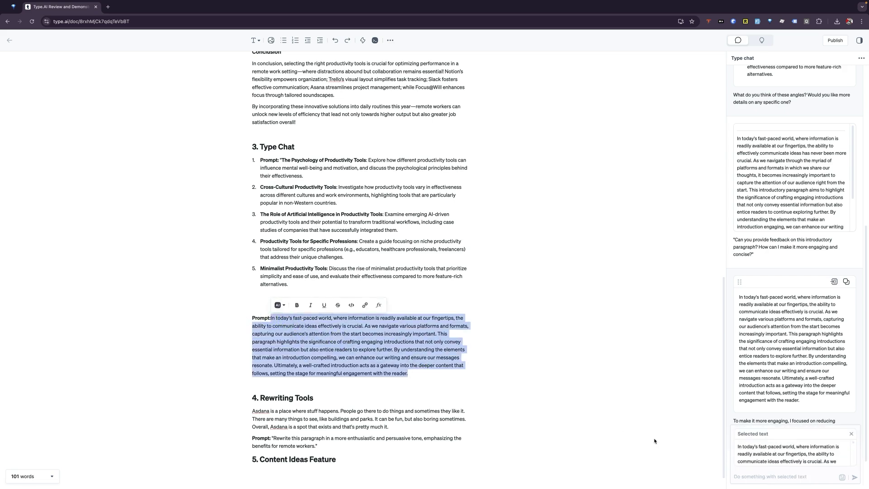
pyautogui.click(753, 475)
# Step: Ask Type Chat 'can you make it more concise and punchy' and insert the condensed intro
pyautogui.write('can you')
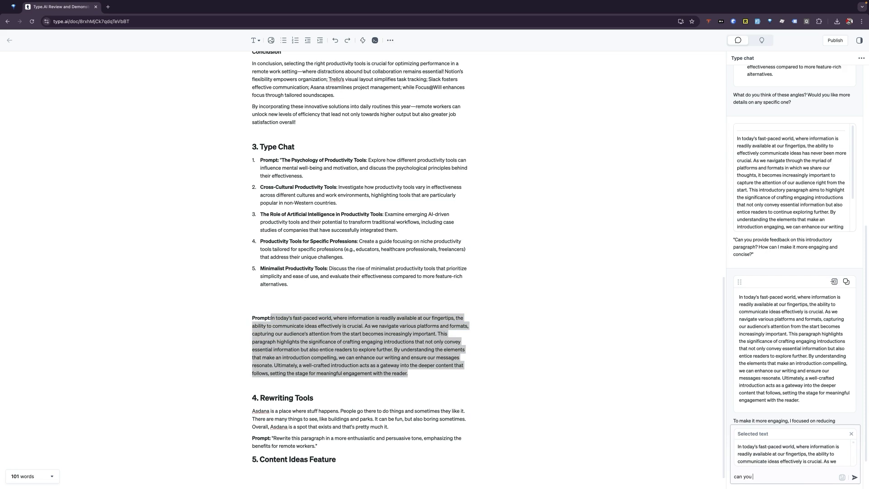
pyautogui.write(' make it more concise and punchy')
pyautogui.press('Return')
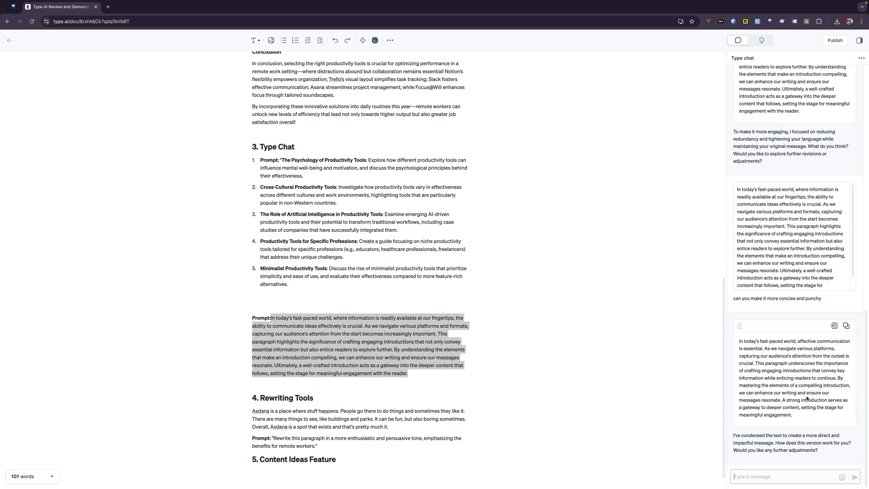
pyautogui.click(834, 326)
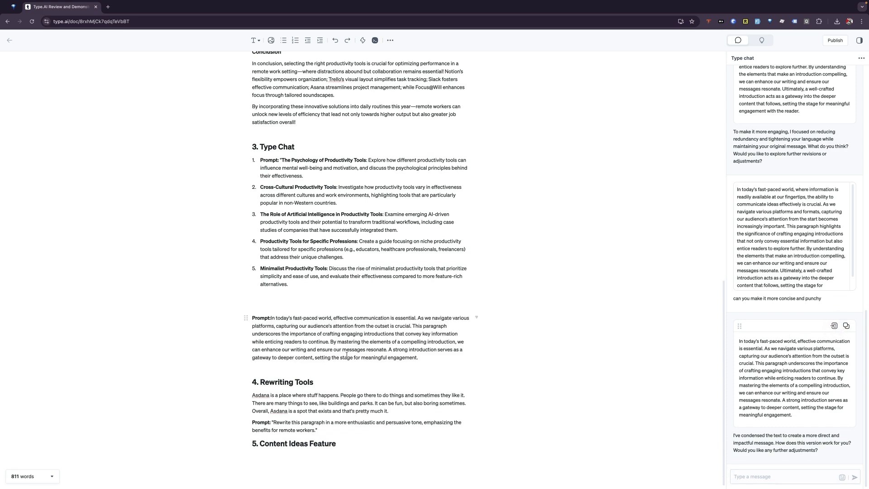
pyautogui.click(271, 318)
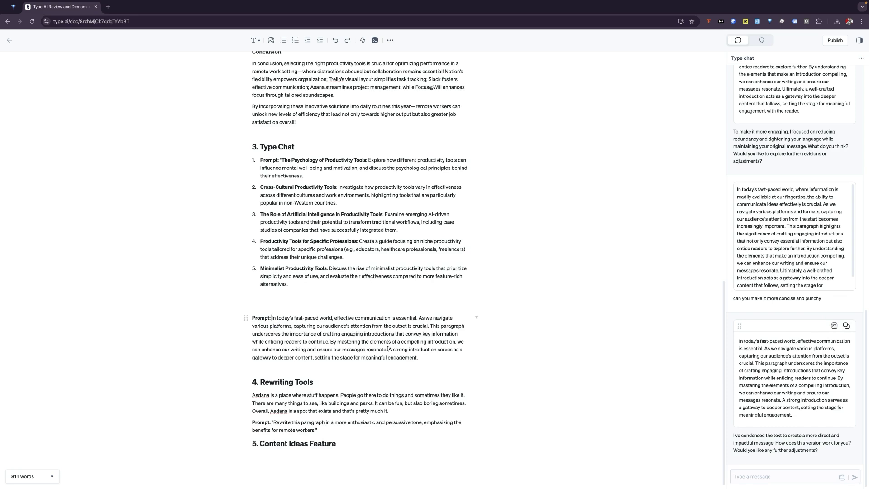
# Step: Delete the Prompt line and its quoted rewrite text under Rewriting Tools
pyautogui.moveTo(319, 430); pyautogui.dragTo(238, 416)
pyautogui.press('BackSpace')
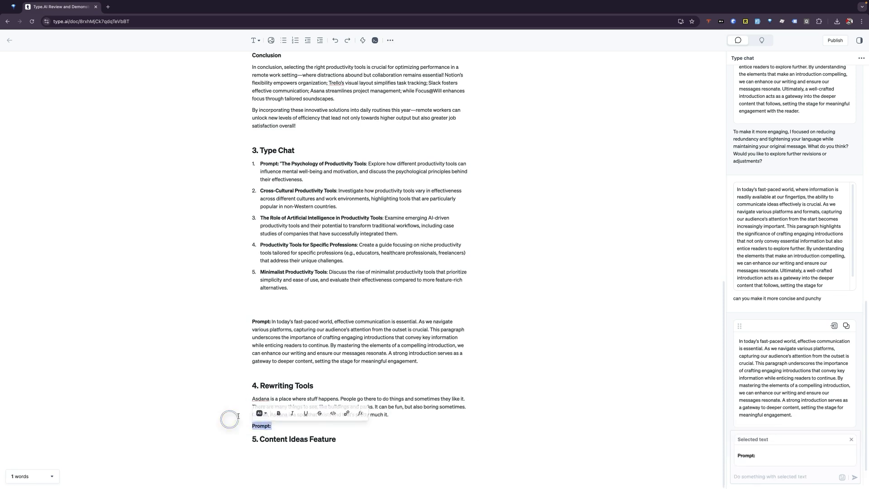
pyautogui.press('BackSpace')
pyautogui.press('BackSpace')
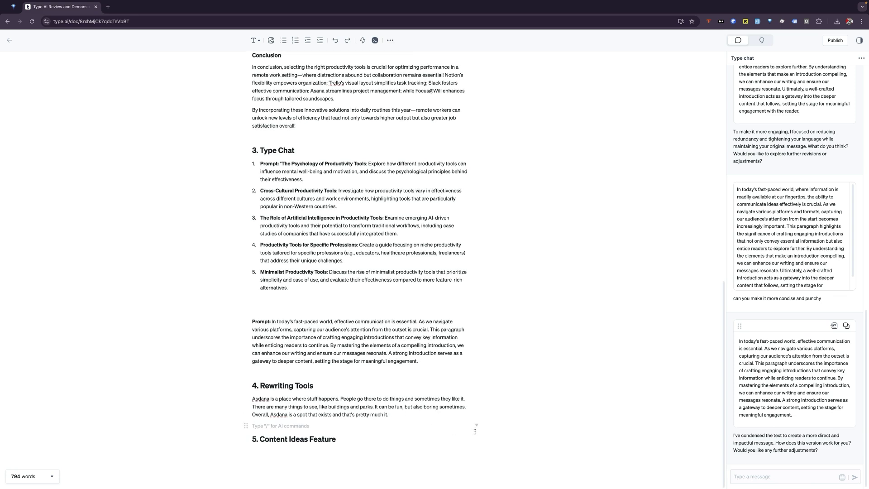
# Step: Send the Asdana paragraph to Type Chat with the enthusiastic, persuasive rewrite request
pyautogui.moveTo(390, 415); pyautogui.dragTo(248, 396)
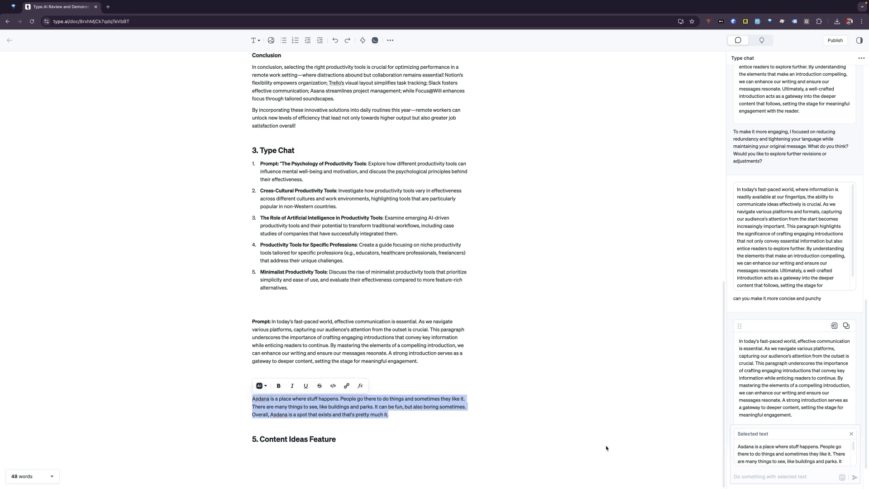
pyautogui.click(739, 474)
pyautogui.write('"Rewrite this paragraph in a more enthusiastic and persuasive tone, emphasizing the benefits for remote workers."')
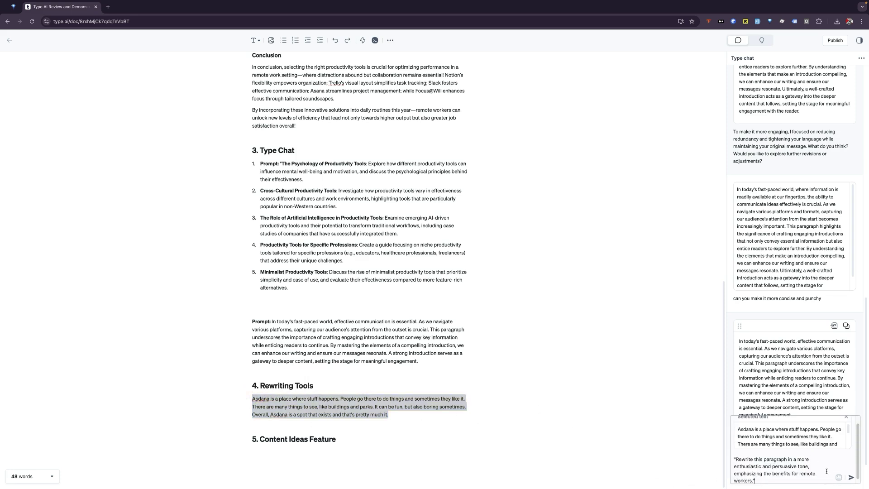
pyautogui.click(851, 477)
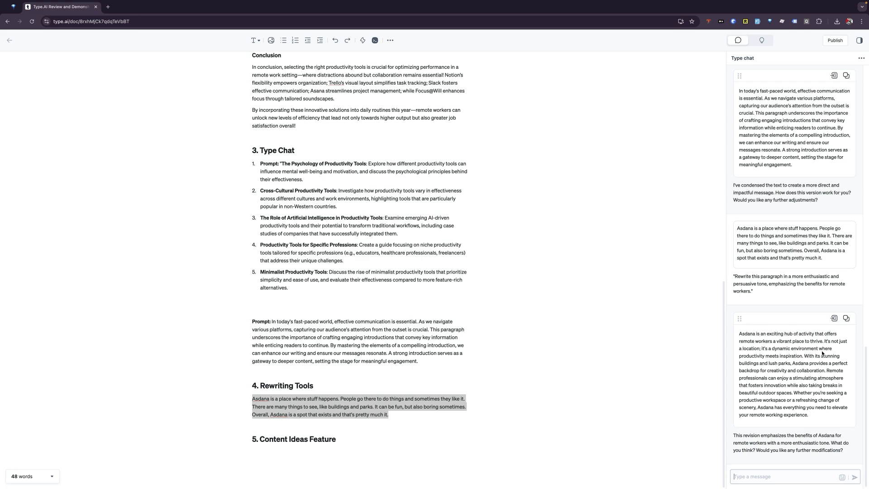
# Step: Insert the enthusiastic rewrite into Rewriting Tools and select the paragraph
pyautogui.click(834, 318)
pyautogui.click(337, 449)
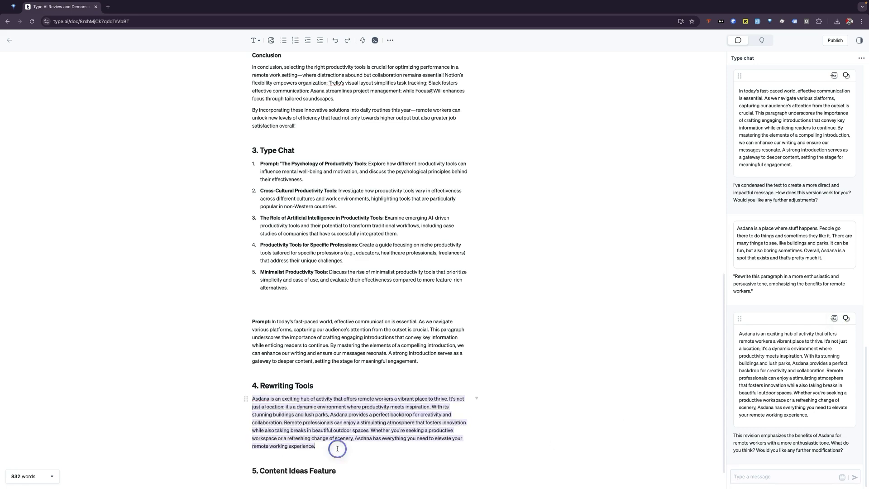
pyautogui.moveTo(326, 446); pyautogui.dragTo(248, 399)
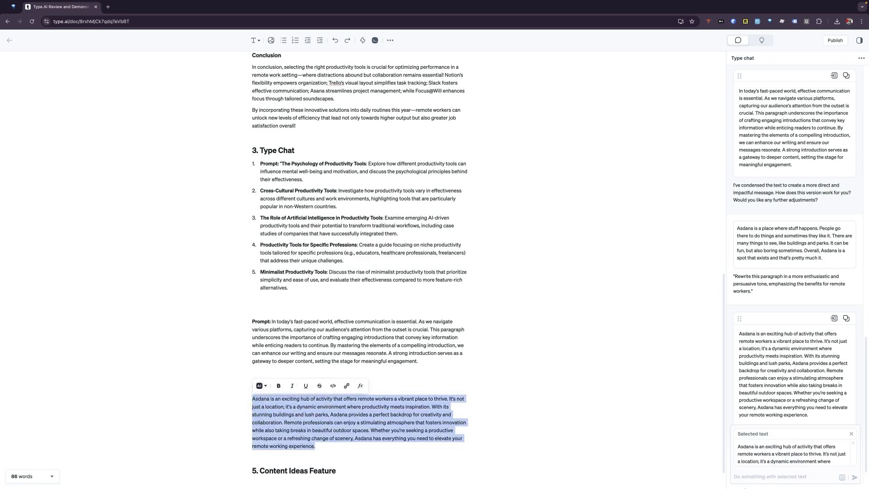
# Step: Ask Type Chat to rewrite it focusing on the features and benefits of Asana
pyautogui.click(756, 476)
pyautogui.write('rewrite this and focus on fe')
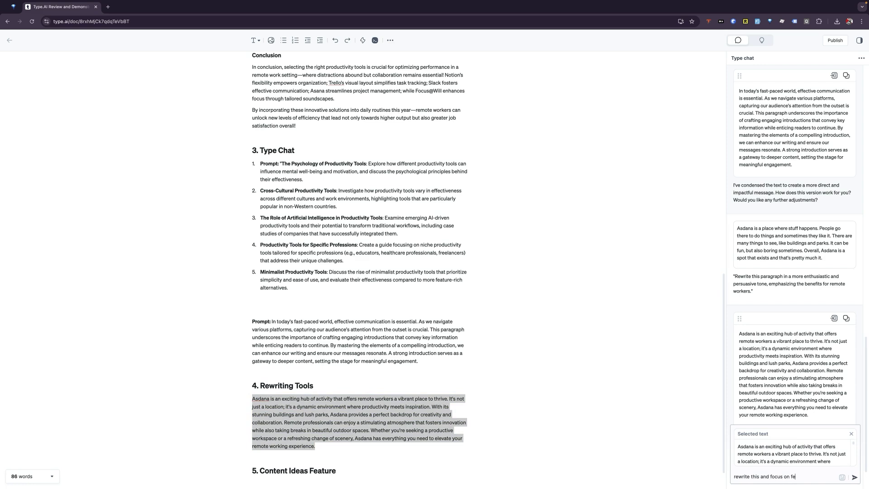
pyautogui.write('atures')
pyautogui.write(' of be')
pyautogui.press('BackSpace')
pyautogui.write('and benefoff')
pyautogui.press('BackSpace')
pyautogui.press('BackSpace')
pyautogui.press('BackSpace')
pyautogui.write('fits of ')
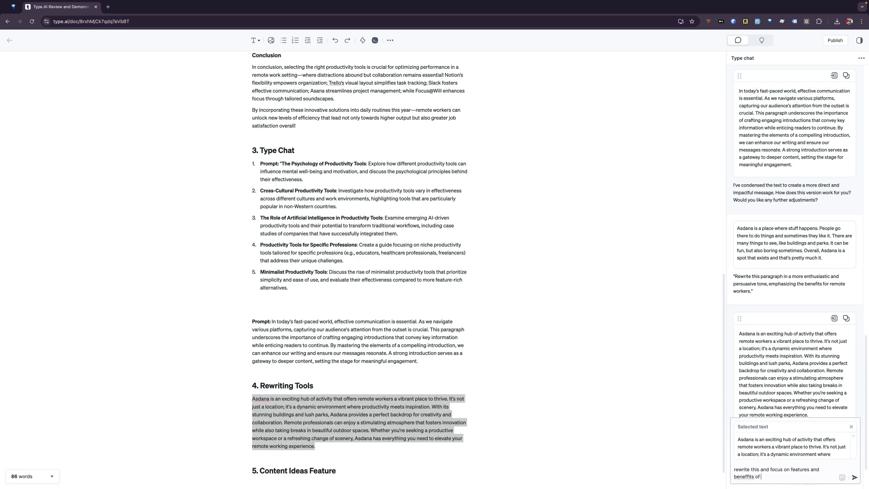
pyautogui.write('asana')
pyautogui.press('Return')
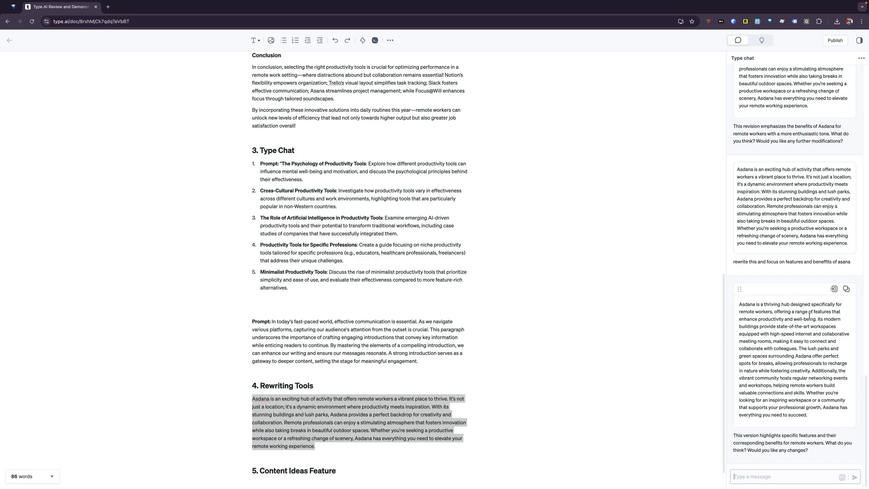
# Step: Insert the features reply, then replace it with a metaphor-rich rewrite about Asana the task manager
pyautogui.click(833, 289)
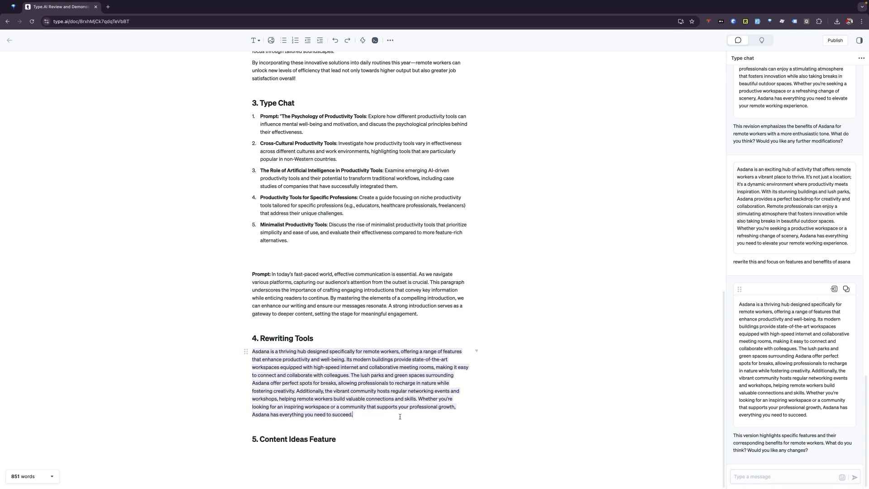
pyautogui.moveTo(399, 416); pyautogui.dragTo(249, 352)
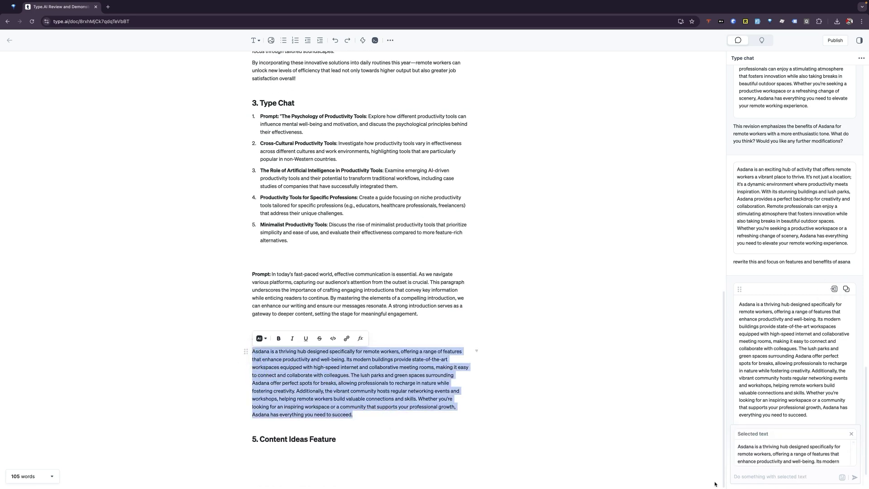
pyautogui.click(769, 476)
pyautogui.write('rewriter ')
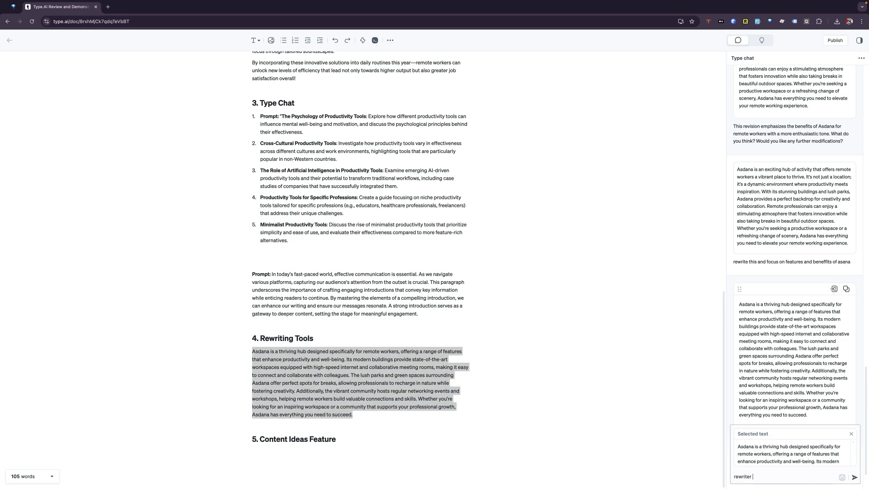
pyautogui.write("this so it's actually about Asana, the task mana")
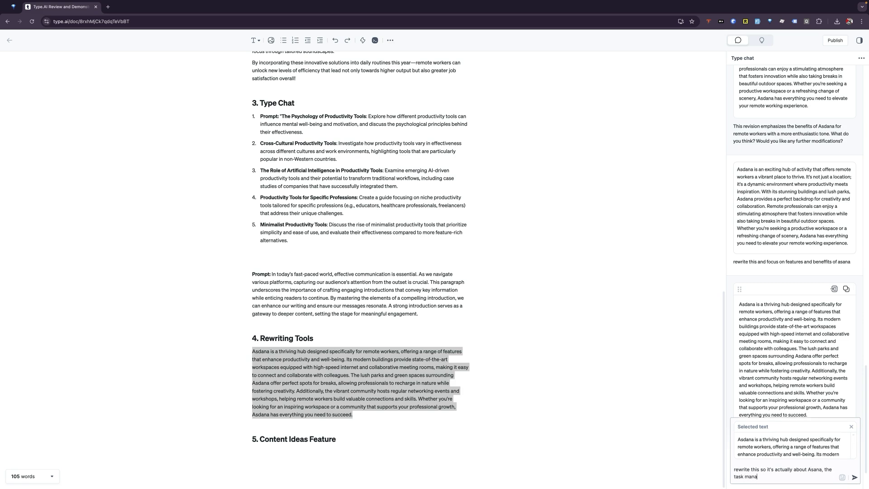
pyautogui.write('gement tool, and use mbe')
pyautogui.press('BackSpace')
pyautogui.write('better metaphors')
pyautogui.press('Return')
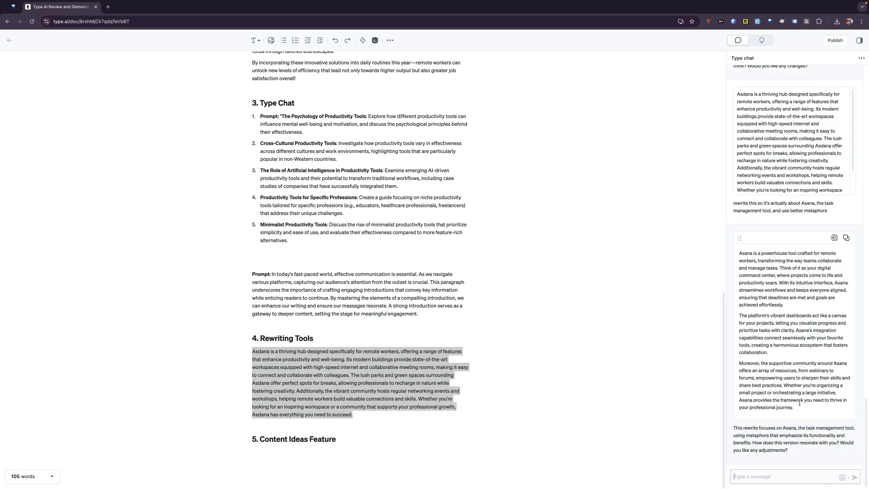
pyautogui.click(834, 239)
pyautogui.click(353, 353)
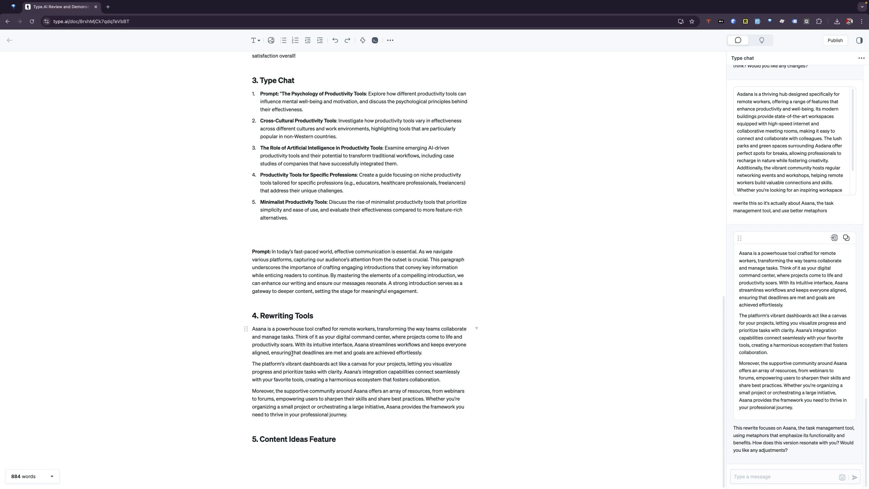
# Step: Use Content ideas' Write it for me to add the video conferencing article under heading 5
pyautogui.click(297, 441)
pyautogui.click(762, 43)
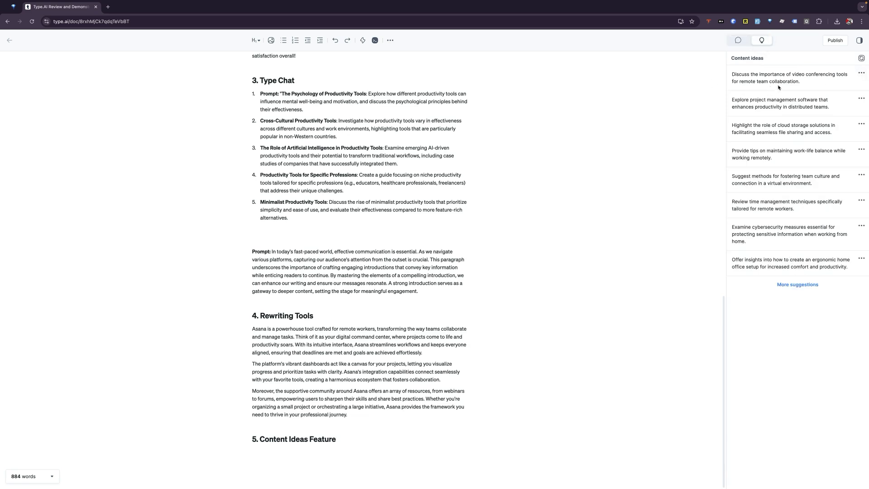
pyautogui.click(396, 439)
pyautogui.press('Return')
pyautogui.click(861, 74)
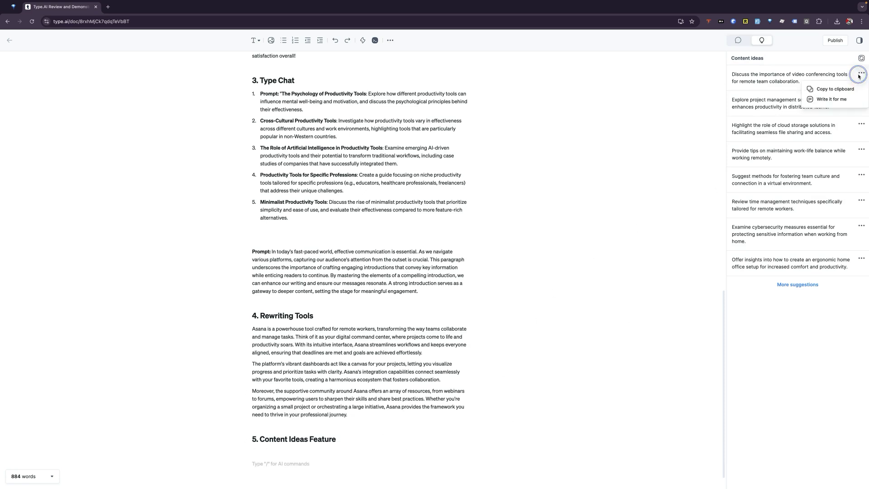
pyautogui.click(824, 100)
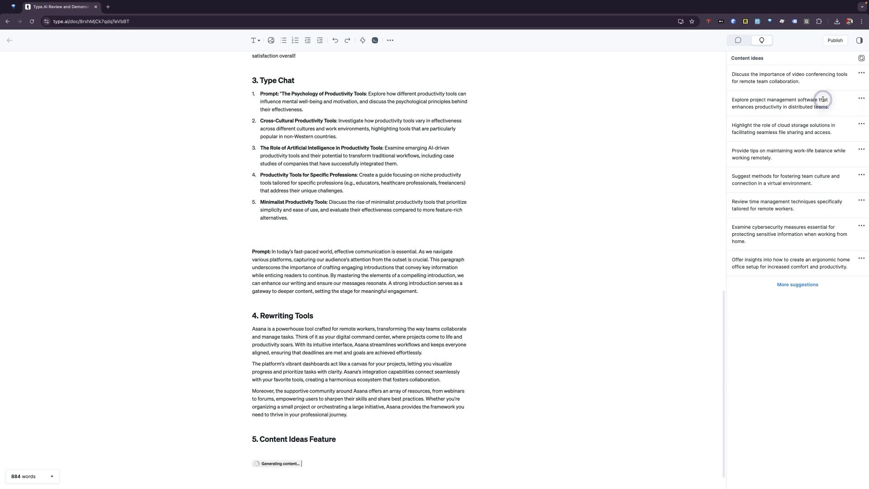
pyautogui.scroll(-1, 344, 442)
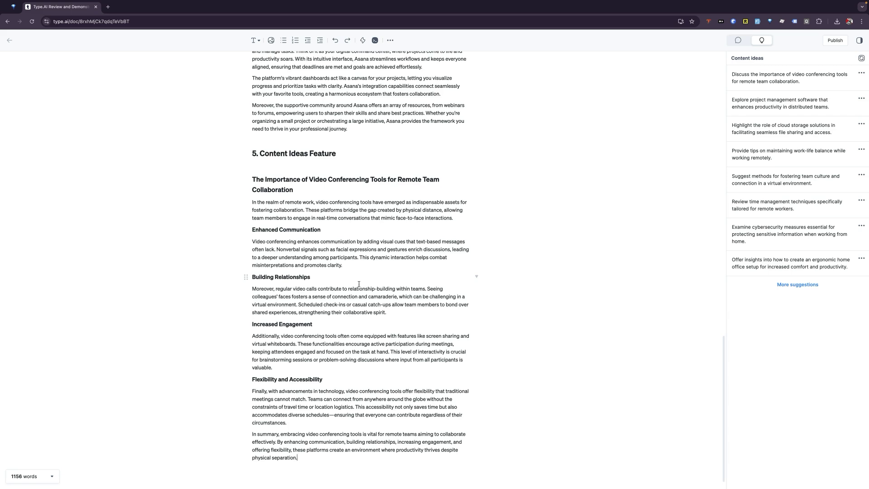
pyautogui.scroll(20, 356, 187)
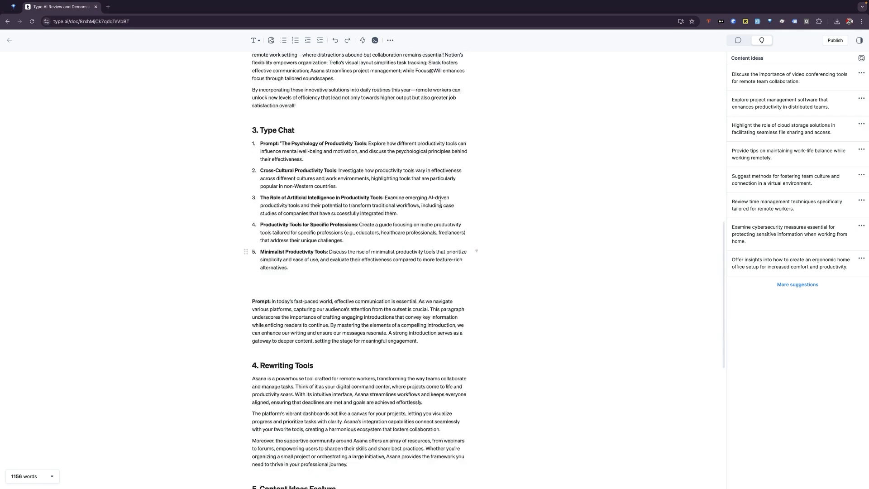
# Step: With the whole document selected, ask Type chat to summarize it in one paragraph
pyautogui.scroll(-5, 443, 211)
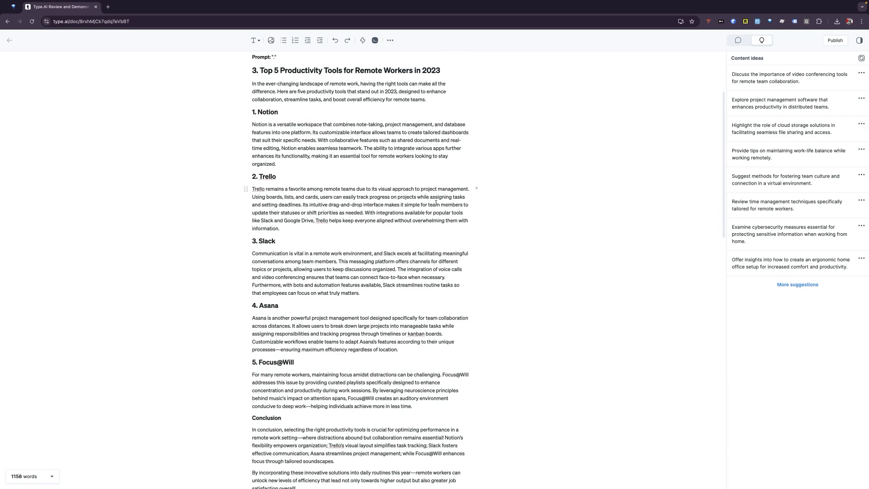
pyautogui.hotkey('ctrl', 'a')
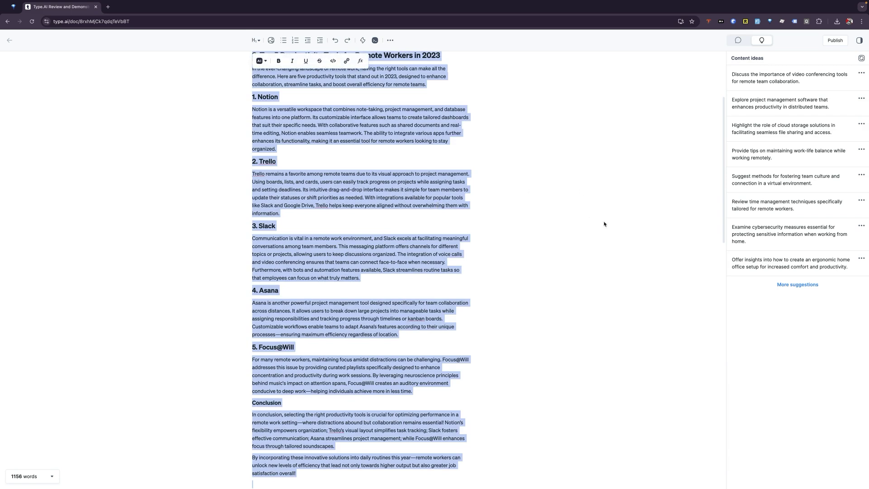
pyautogui.click(738, 40)
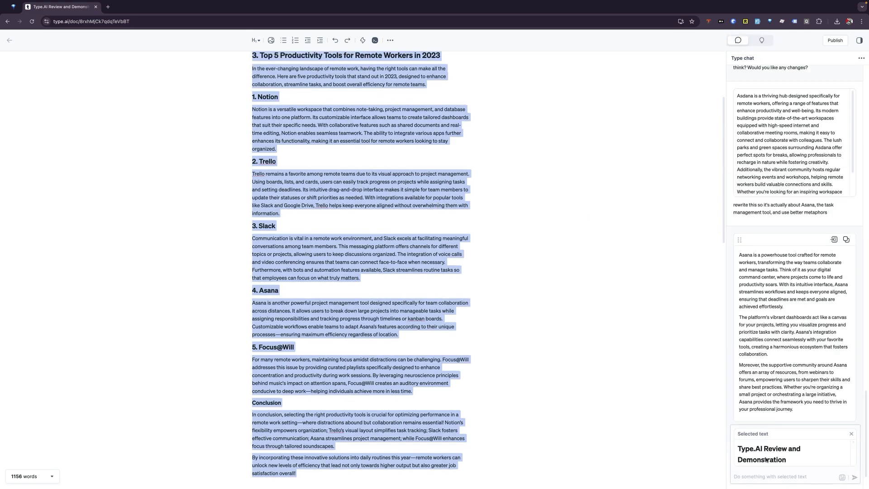
pyautogui.click(767, 474)
pyautogui.write('sui,')
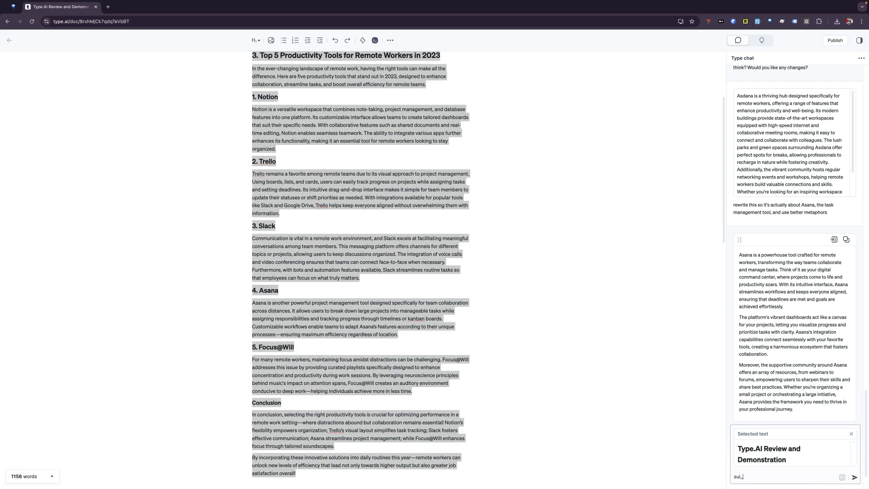
pyautogui.write('mmarize this document in p')
pyautogui.press('BackSpace')
pyautogui.write('one paragrphs')
pyautogui.press('Return')
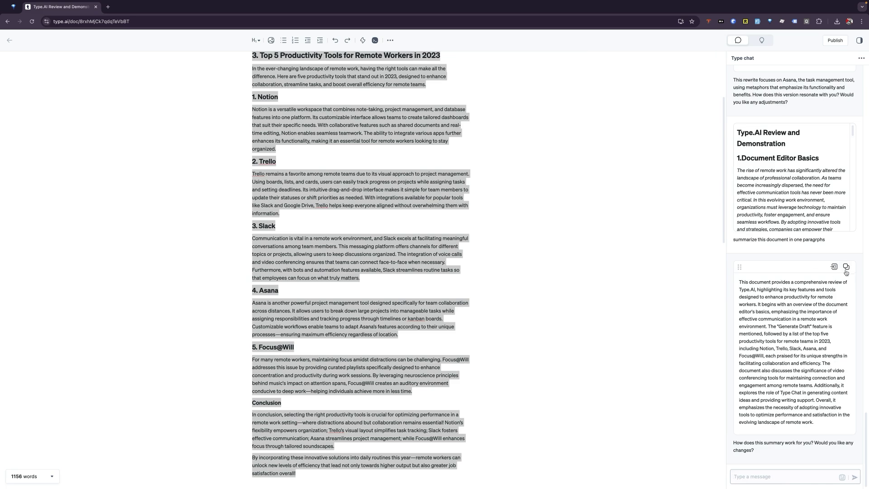
# Step: Paste the AI summary below the document title and return to the Demos and Reviews list
pyautogui.scroll(3, 379, 217)
pyautogui.click(391, 78)
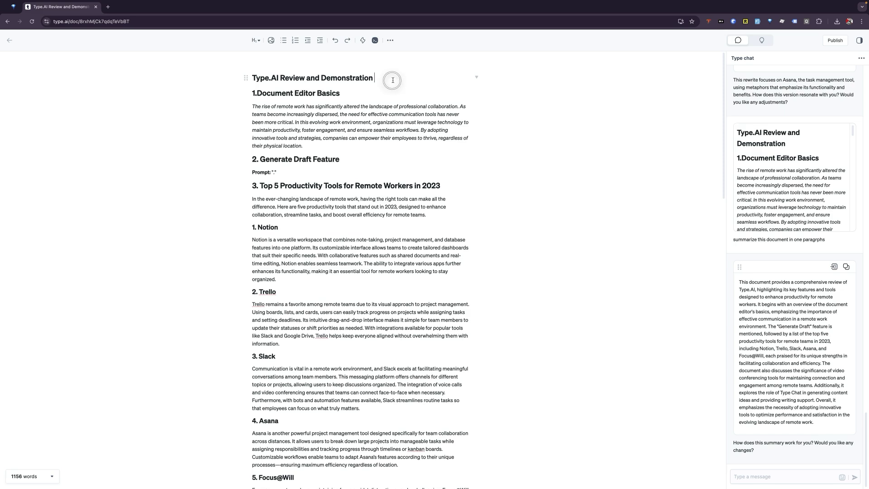
pyautogui.press('Return')
pyautogui.press('Return')
pyautogui.write('This document provides a comprehensive review of Type.AI, highlighting its key features and tools designed to enhance productivity for remote workers. It begins with an overview of the document editor\'s basics, emphasizing the importance of effective communication in a remote work environment. The "Generate Draft" feature is mentioned, followed by a list of the top five productivity tools for remote teams in 2023, including Notion, Trello, Slack, Asana, and Focus@Will, each praised for its unique strengths in facilitating collaboration and efficiency. The document also discusses the significance of video conferencing tools for maintaining connection and engagement among remote teams. Additionally, it explores the role of Type Chat in generating content ideas and providing writing support. Overall, it emphasizes the necessity of adopting innovative tools to optimize performance and satisfaction in the evolving landscape of remote work.')
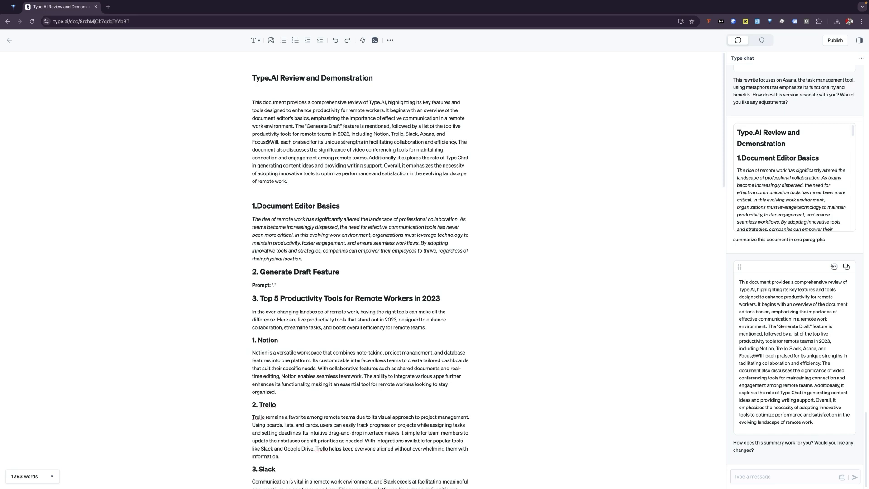
pyautogui.click(9, 41)
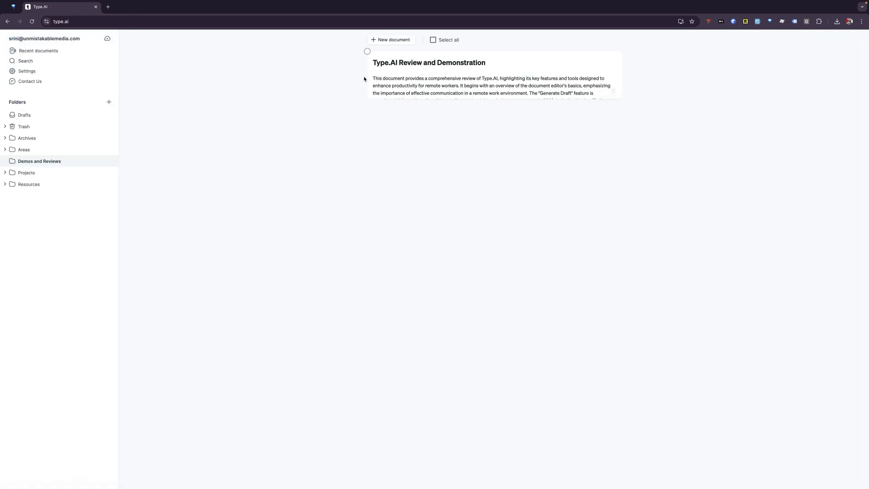